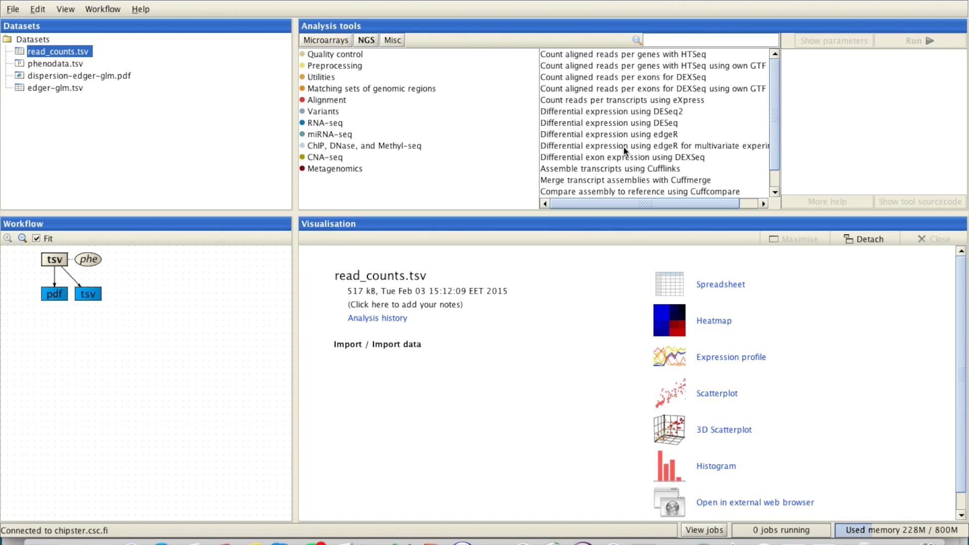
Pick the edgeR multivariate tool, show its parameters, and select phenodata.tsv in the workflow.
click(633, 146)
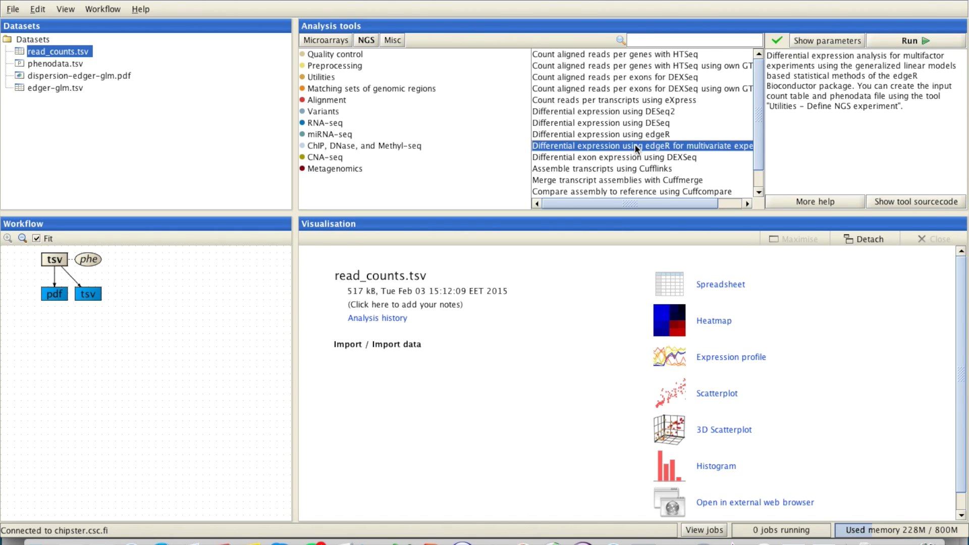
click(806, 42)
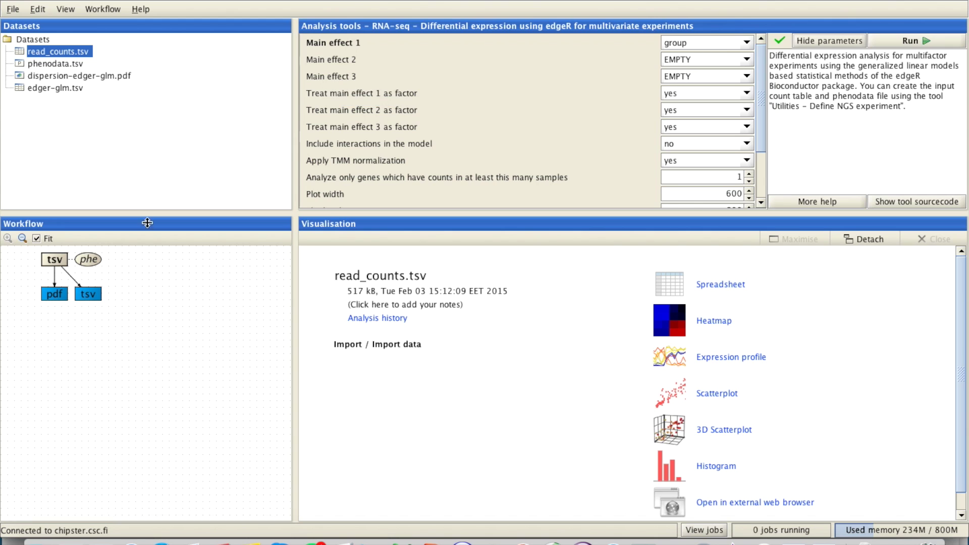
click(90, 259)
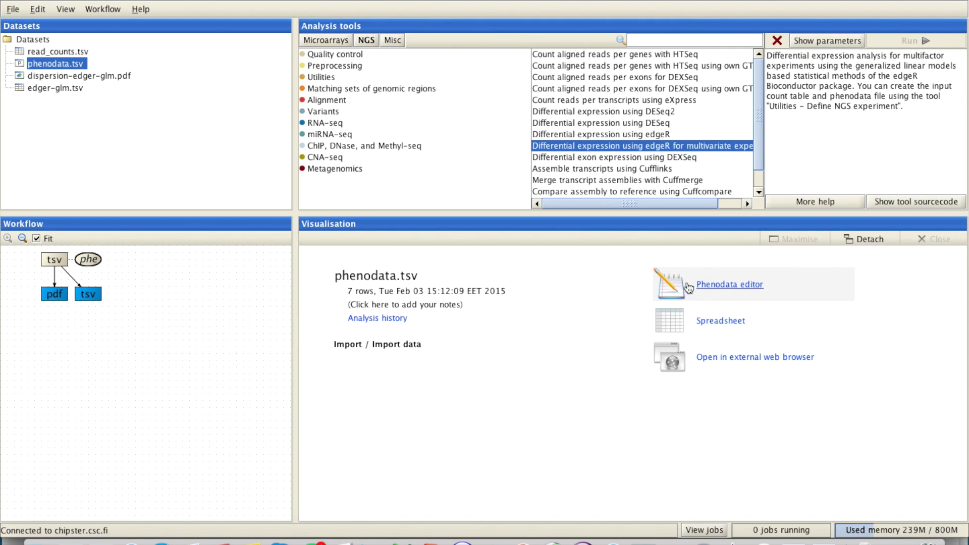
Review the sample columns in the Phenodata editor, then reselect read_counts.tsv.
click(671, 285)
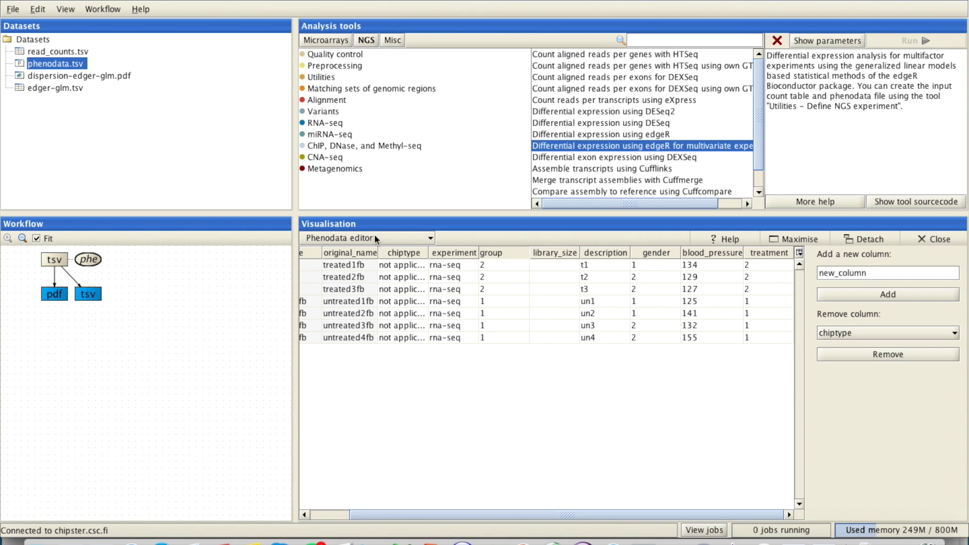
click(53, 260)
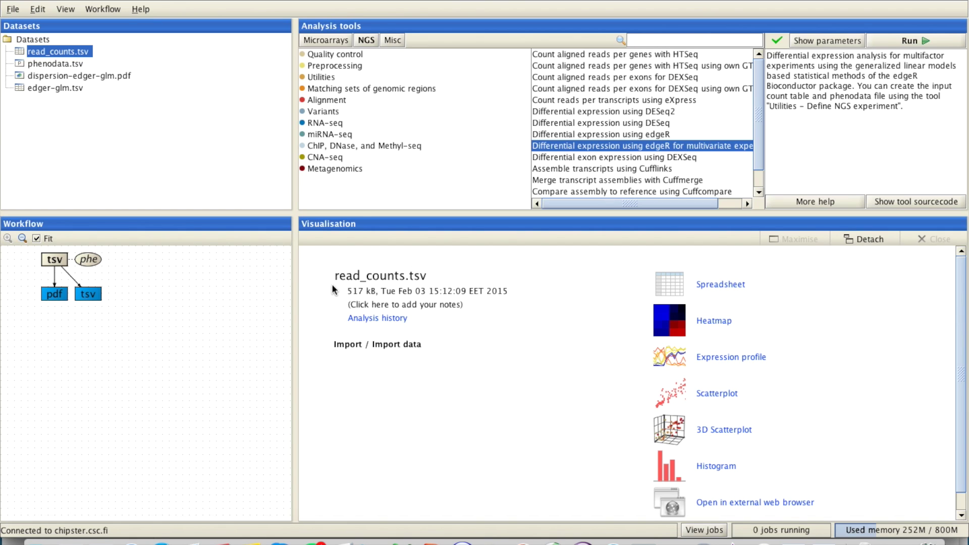
Select NGS > RNA-seq > edgeR multivariate differential expression and show its parameters.
click(370, 40)
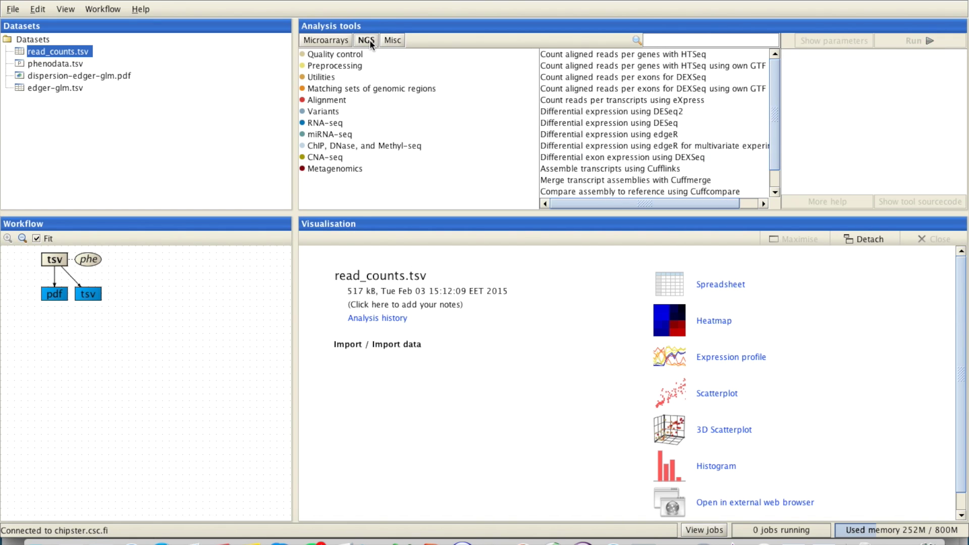
click(338, 122)
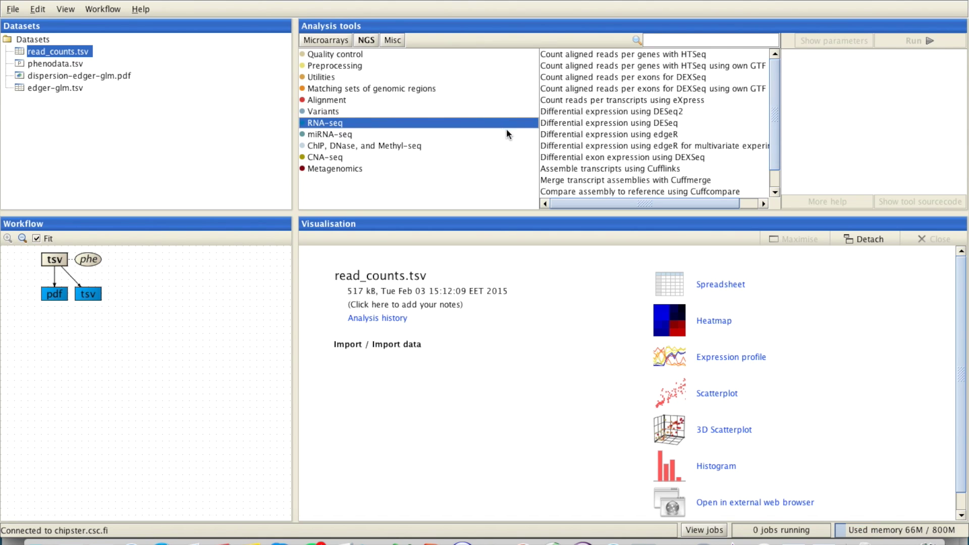
click(728, 145)
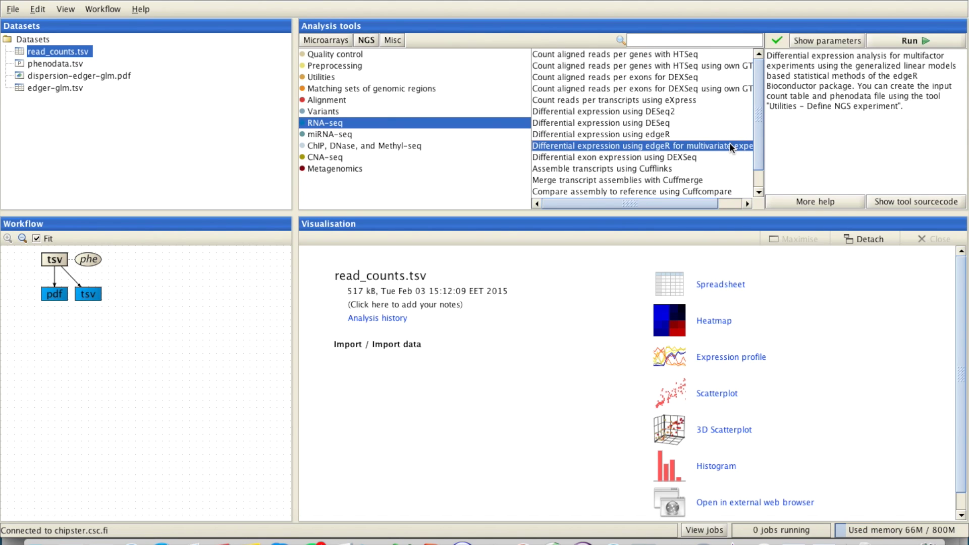
click(812, 41)
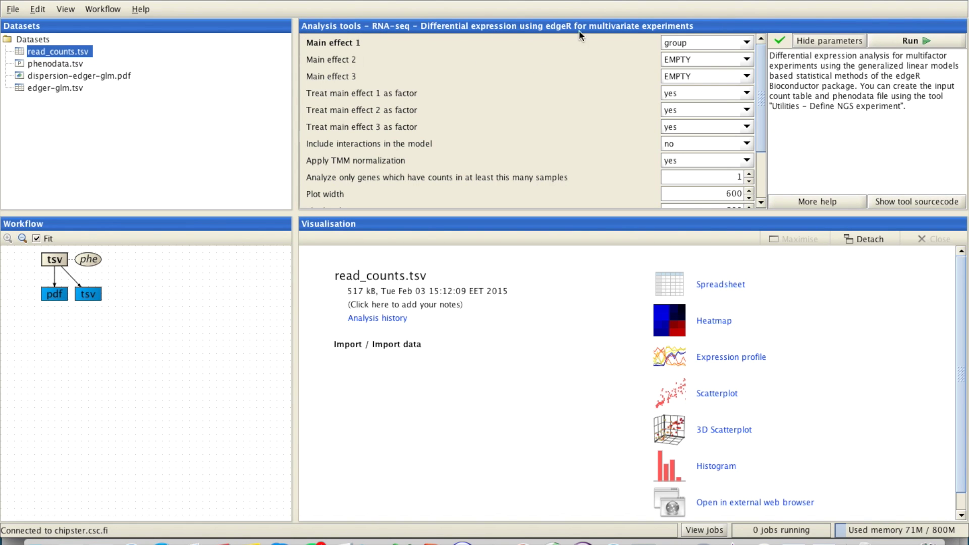
Set main effects 1–3 to treatment, gender and blood_pressure.
click(714, 43)
click(704, 127)
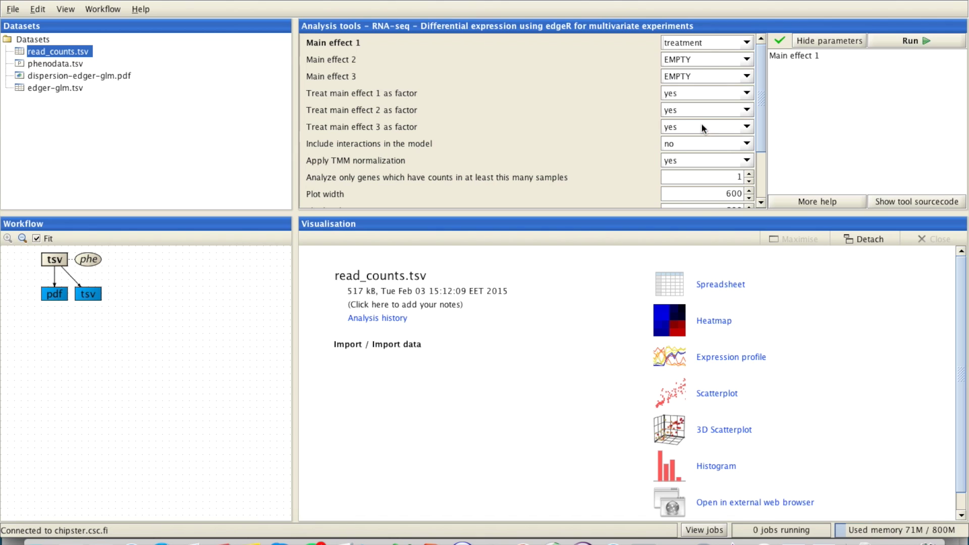
click(713, 58)
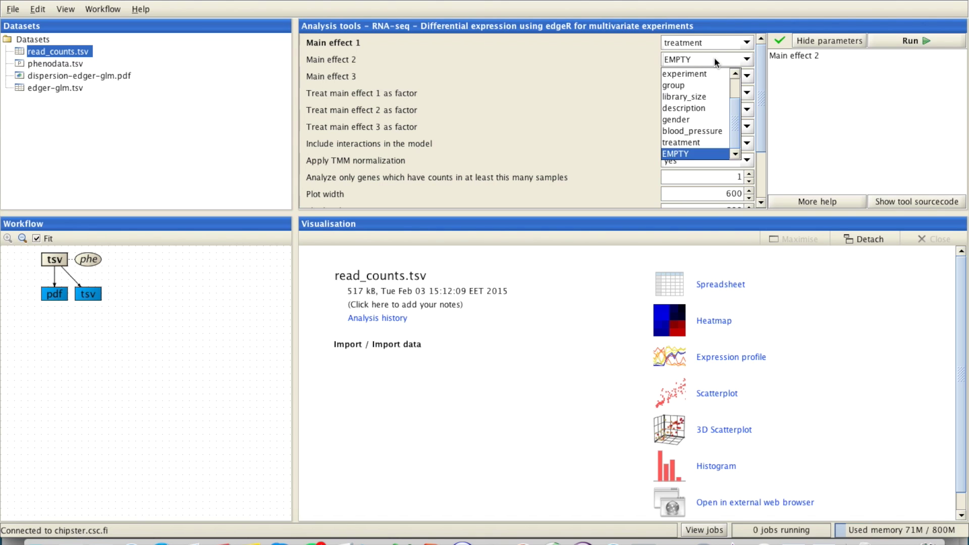
click(695, 119)
click(697, 80)
click(694, 145)
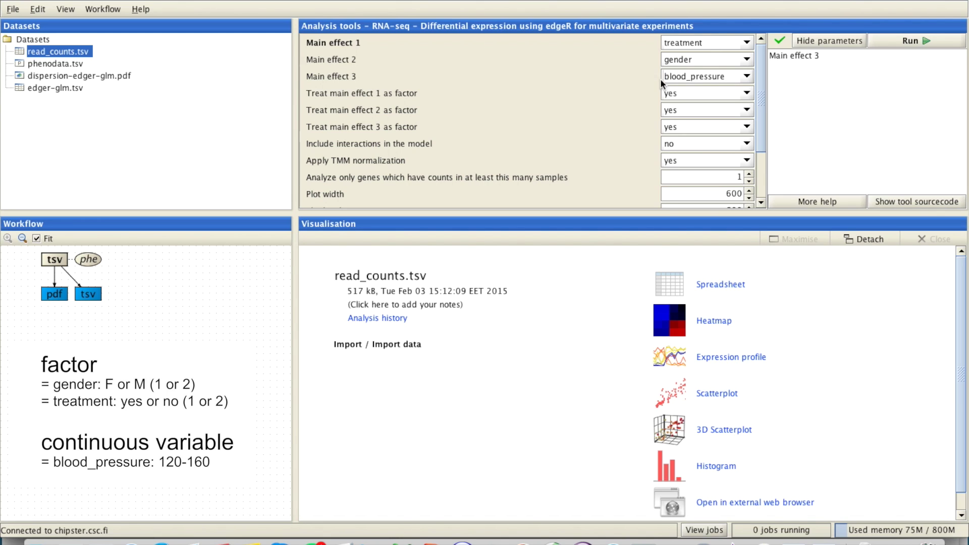
Set 'Treat main effect 3 as factor' to no so blood_pressure is continuous.
click(677, 128)
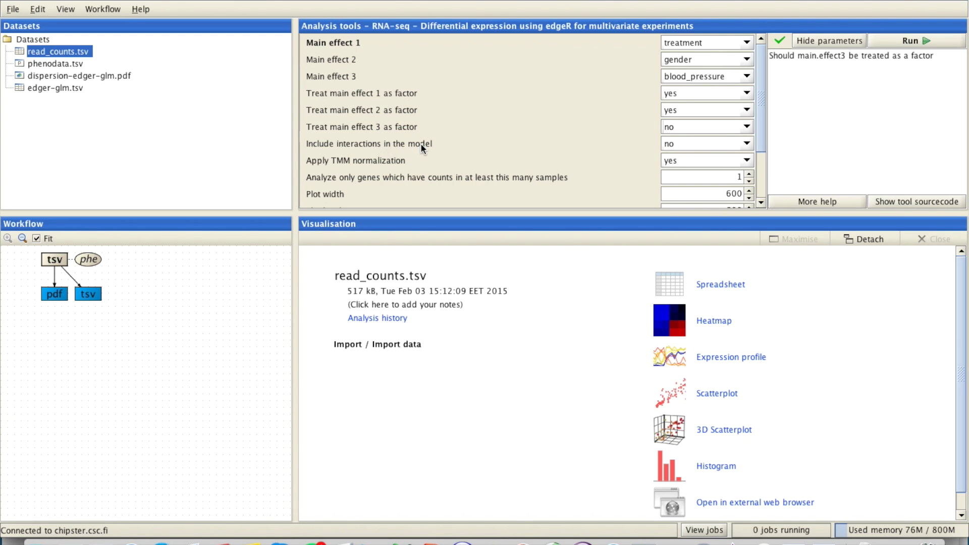
click(687, 144)
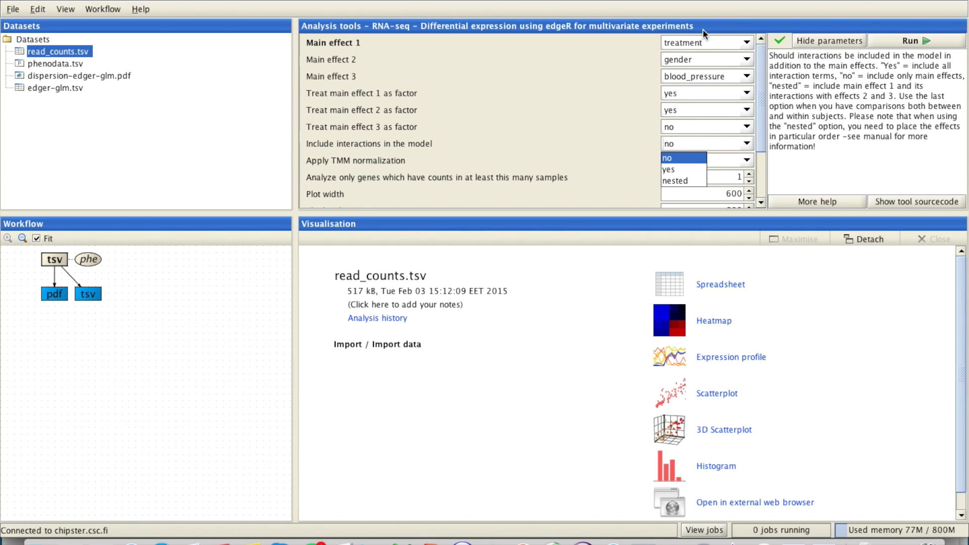
Set model interactions to yes and change main effect 3 to EMPTY.
click(670, 168)
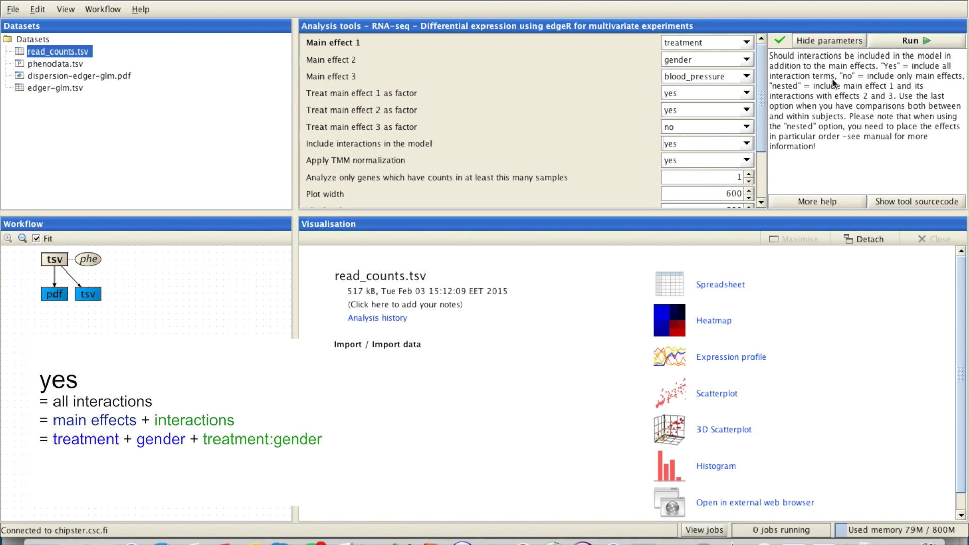
click(735, 80)
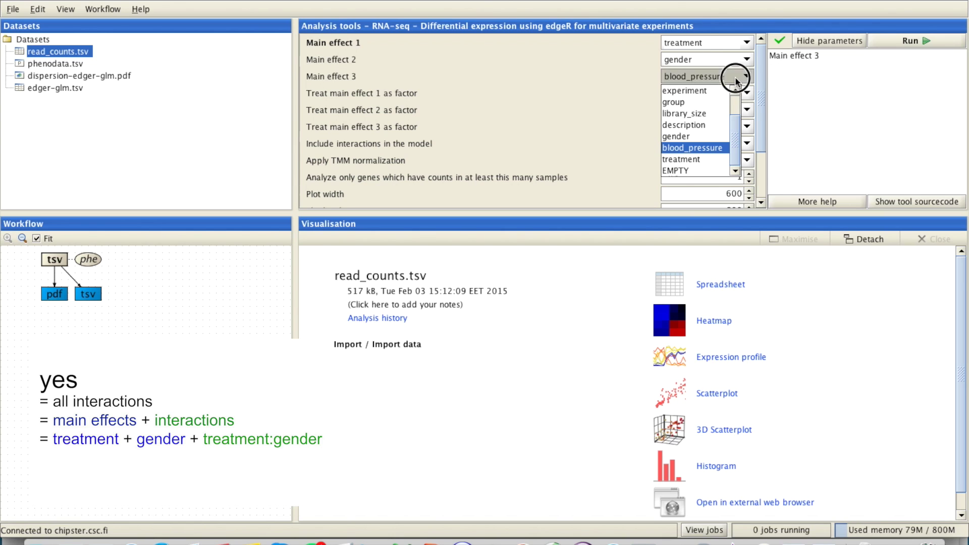
click(689, 170)
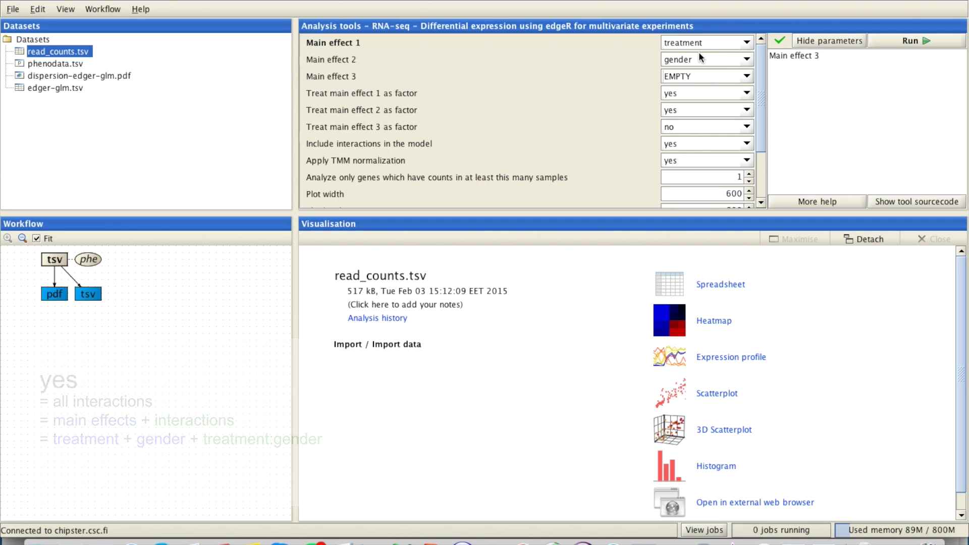
click(688, 144)
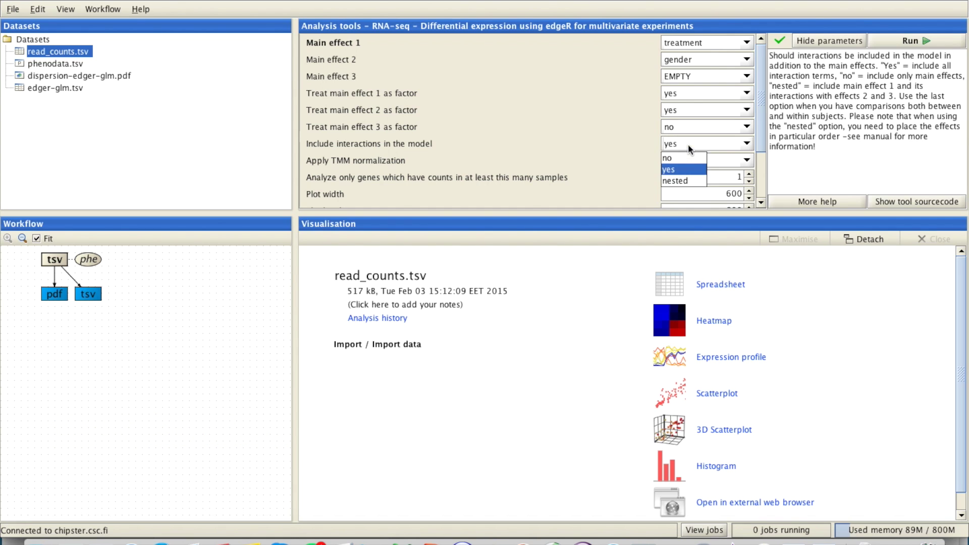
Review the nested interaction option while keeping interactions at yes.
click(695, 181)
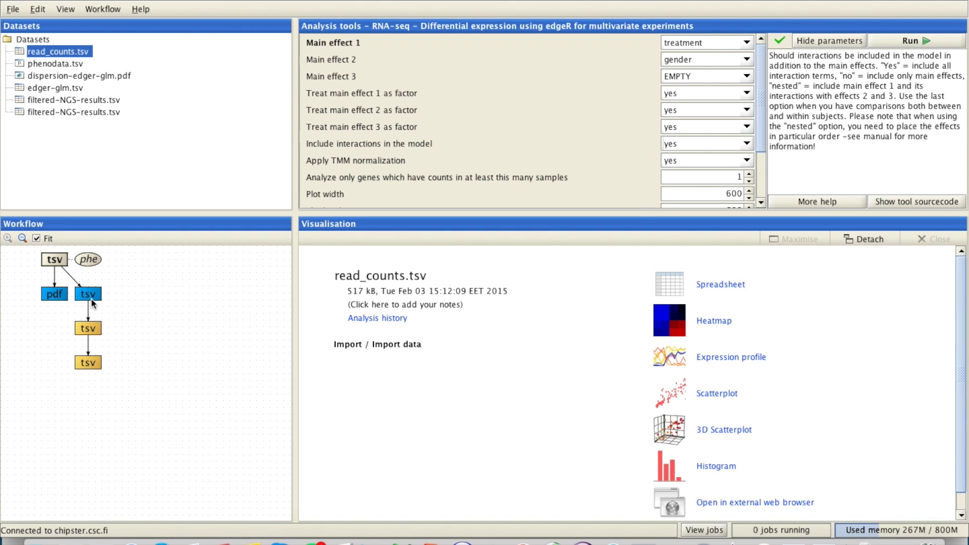
Open edger-glm.tsv as a spreadsheet and scroll right to the treatment columns.
click(64, 295)
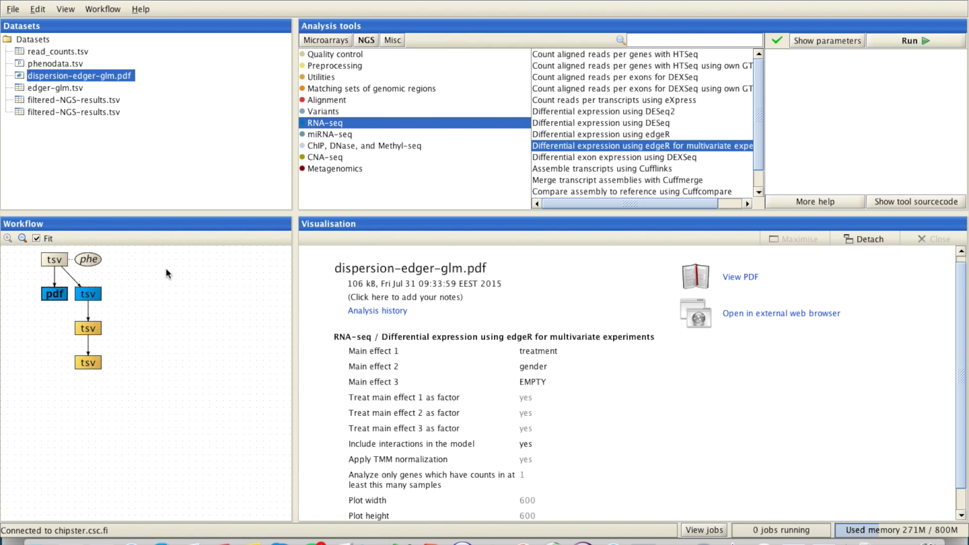
click(95, 296)
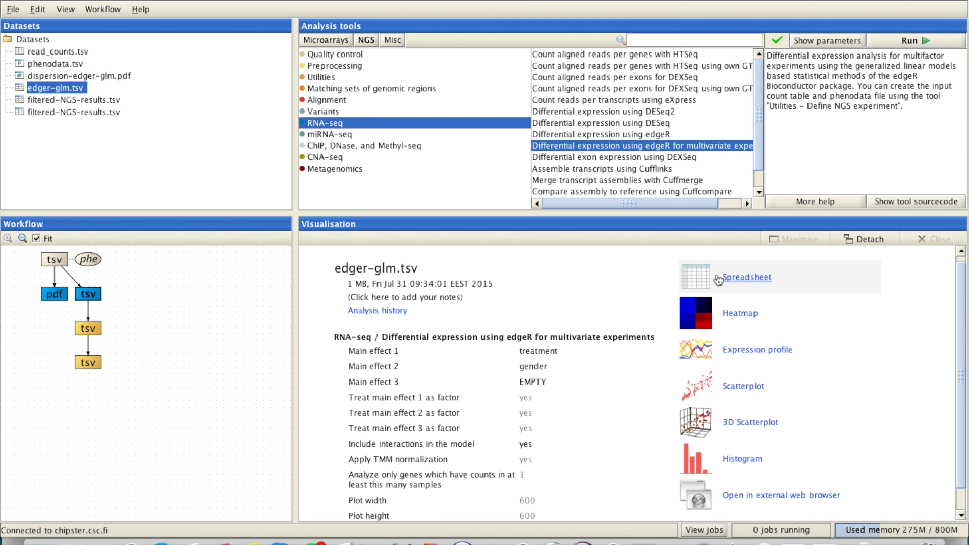
right_click(62, 84)
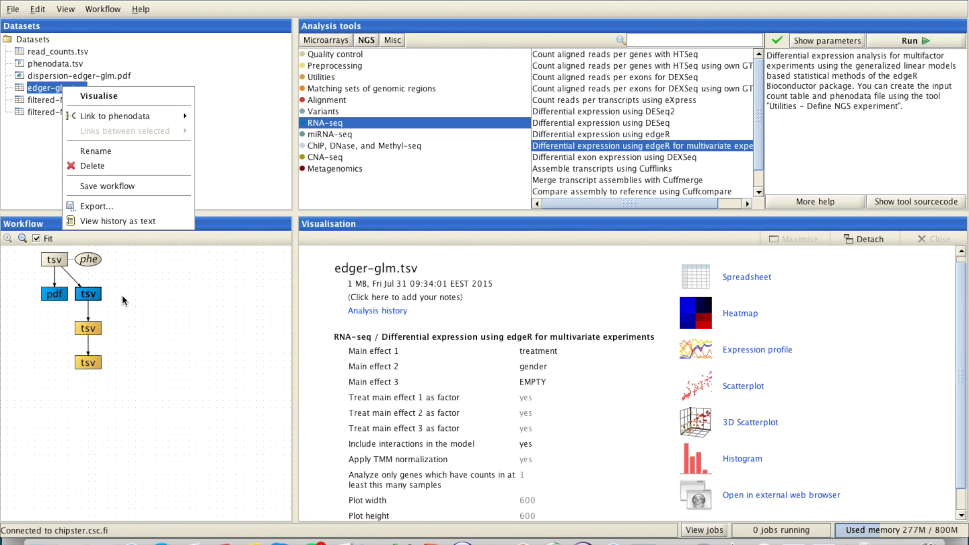
drag(82, 295, 89, 289)
click(746, 277)
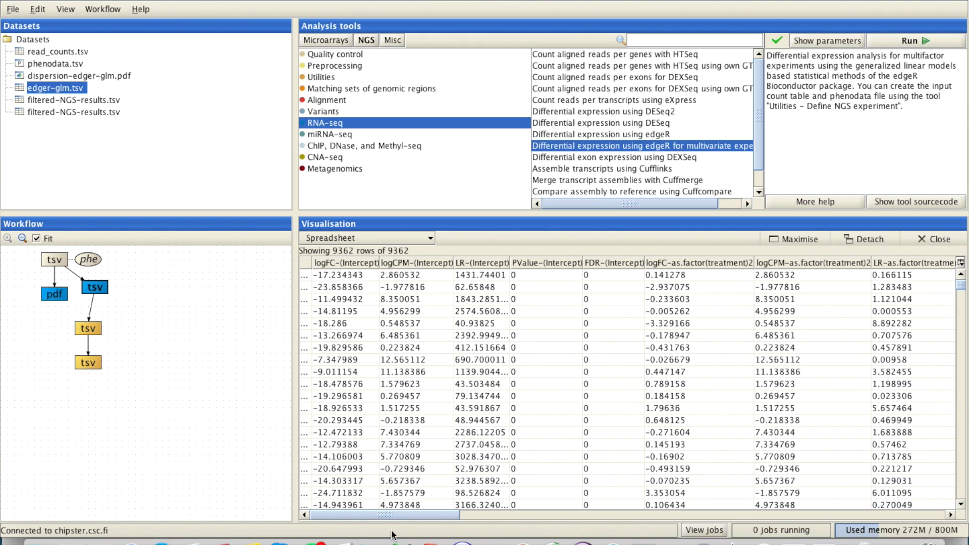
drag(404, 514, 481, 515)
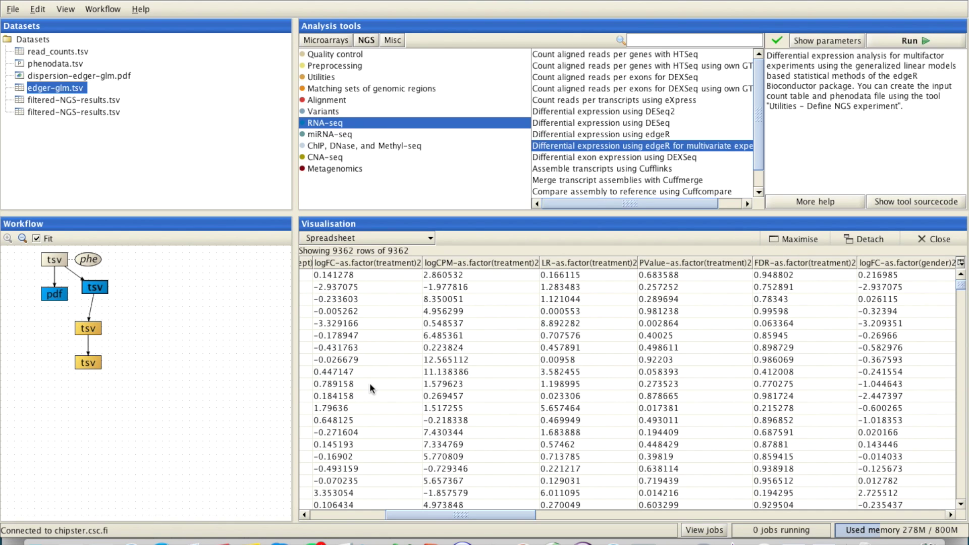
Sort edgeR-glm.tsv by treatment logFC, then by treatment FDR ascending, and scan the top genes.
click(387, 260)
click(386, 261)
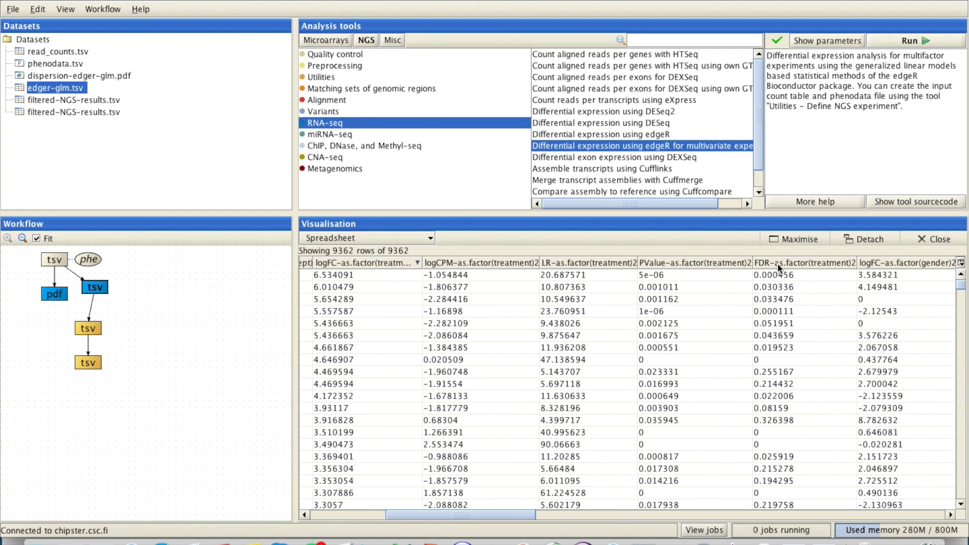
click(777, 262)
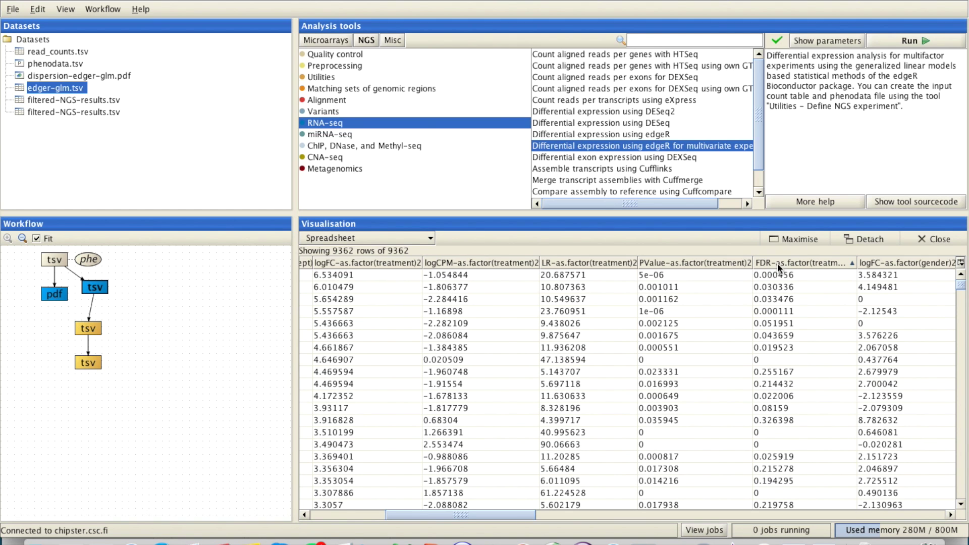
scroll(771, 371, down, 10)
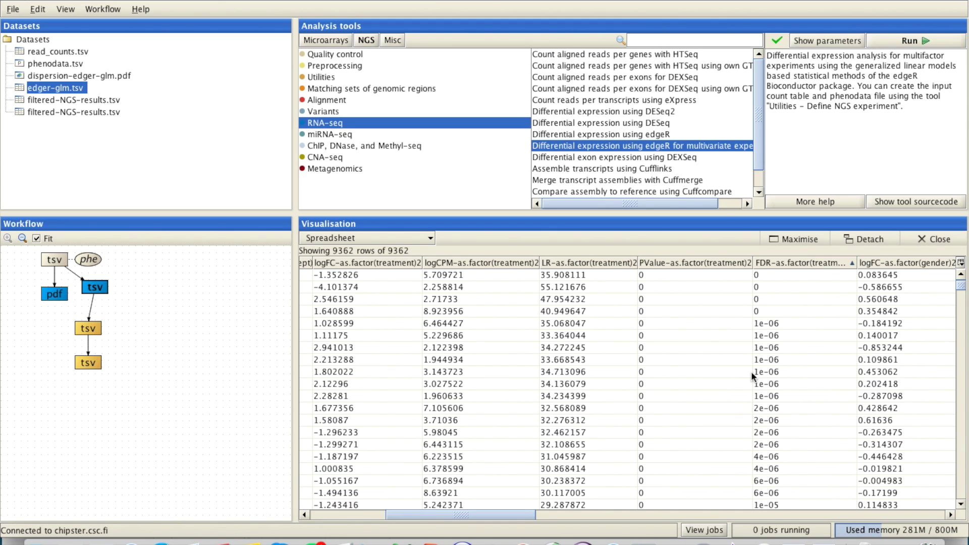
scroll(764, 428, down, 10)
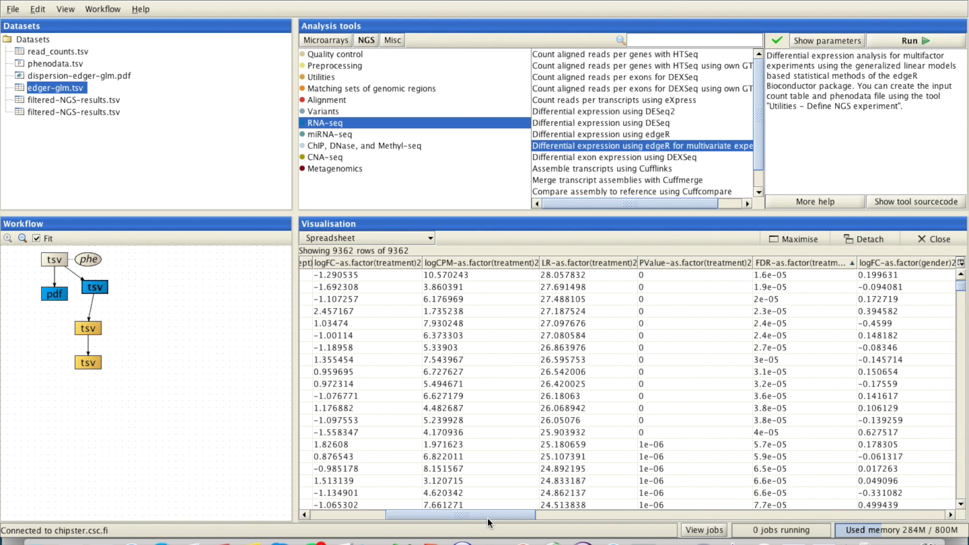
drag(493, 515, 586, 513)
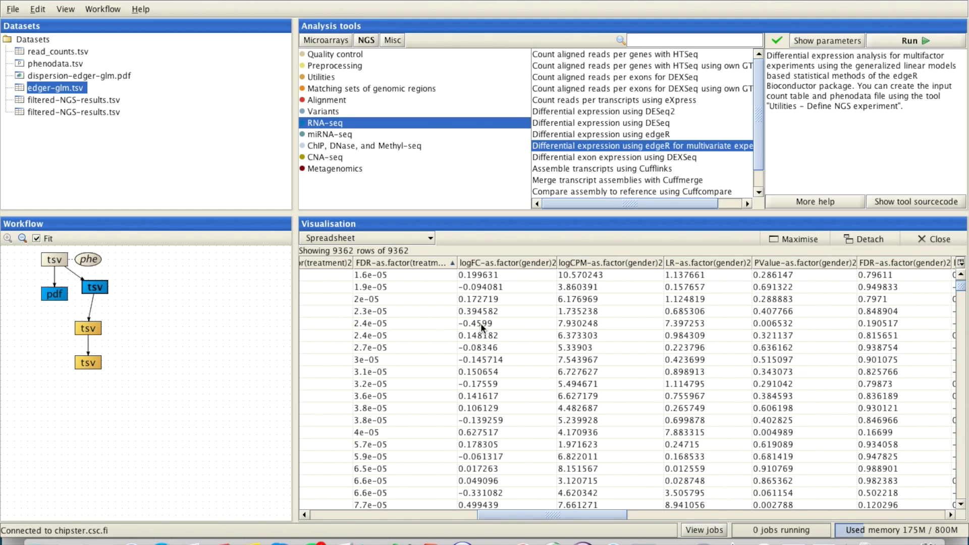
drag(98, 286, 89, 298)
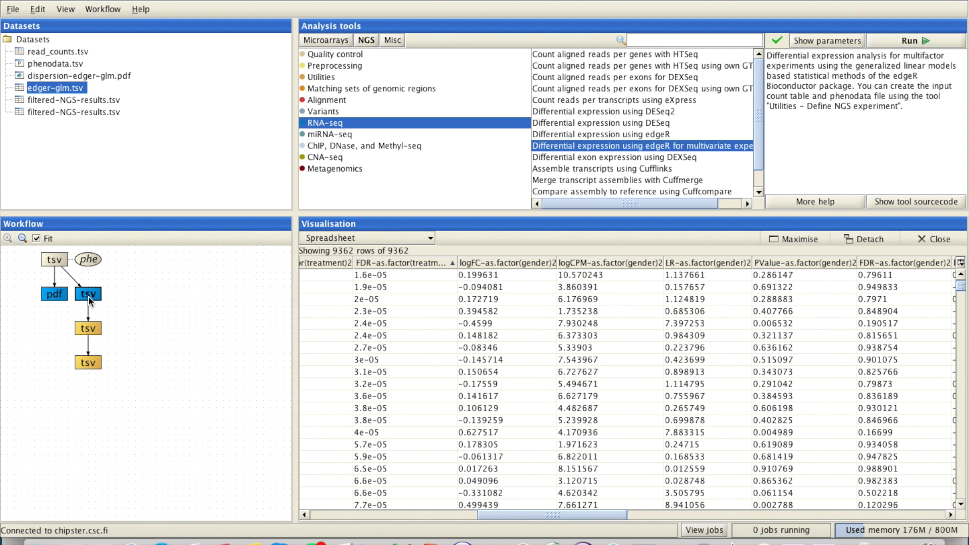
click(322, 77)
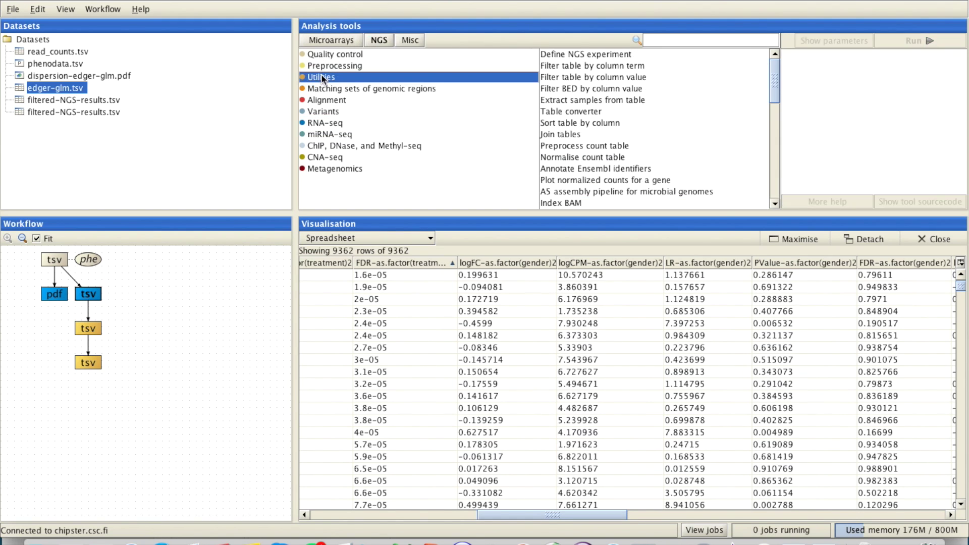
Filter by column FDR-as.factor(treatment)2 smaller than 0.05, first column untitled.
click(612, 76)
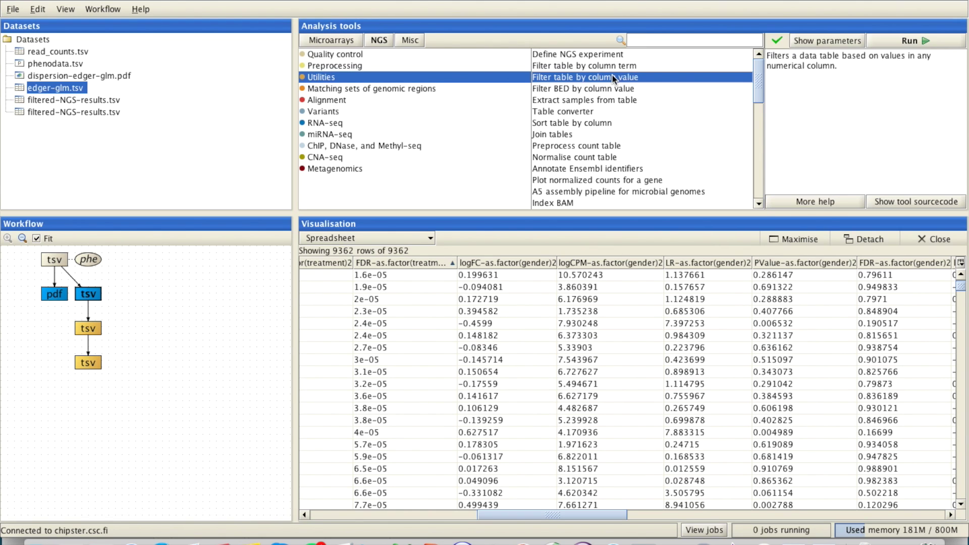
click(821, 40)
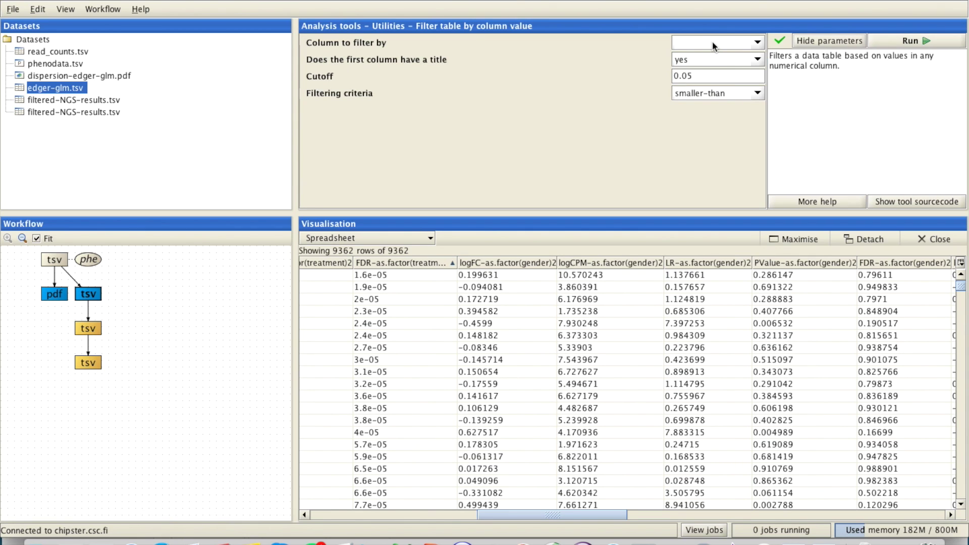
click(712, 42)
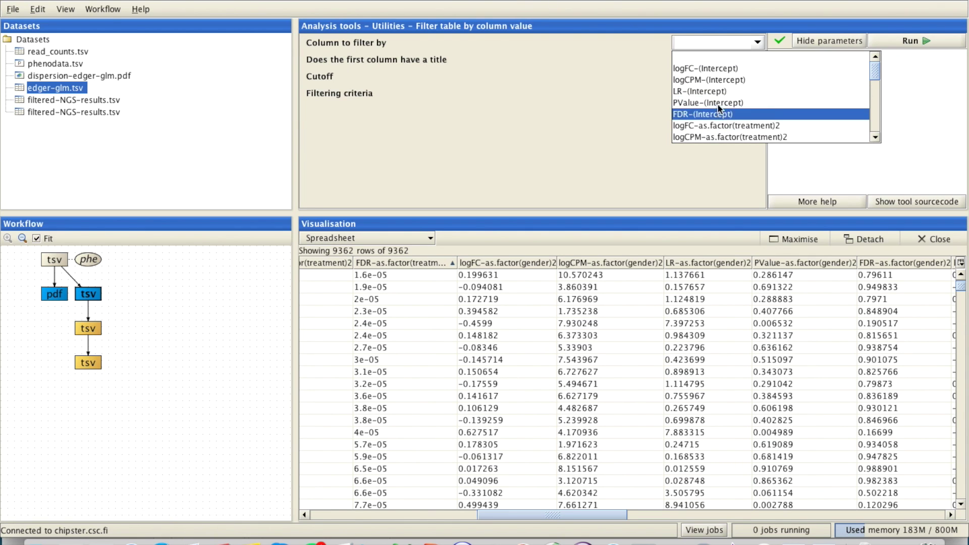
scroll(722, 107, down, 1)
scroll(722, 107, down, 1)
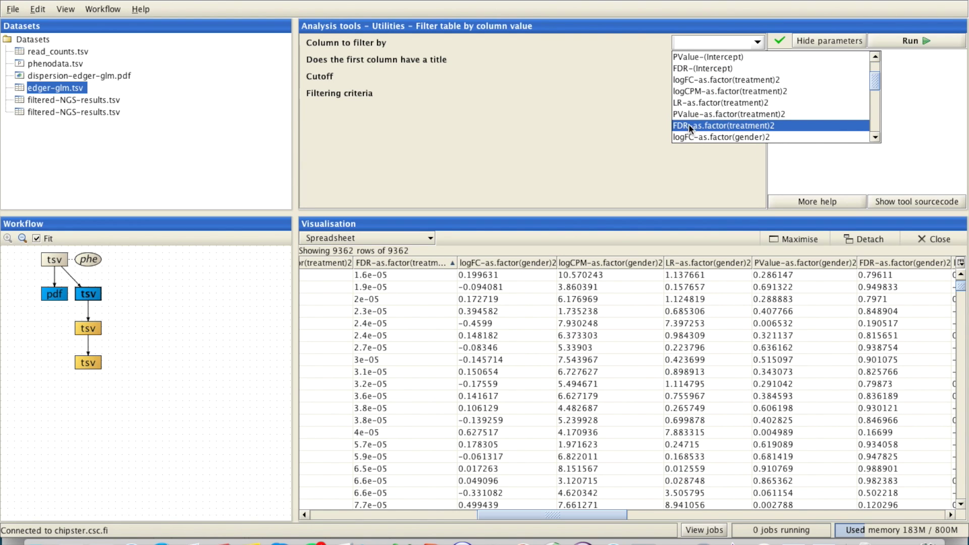
click(725, 125)
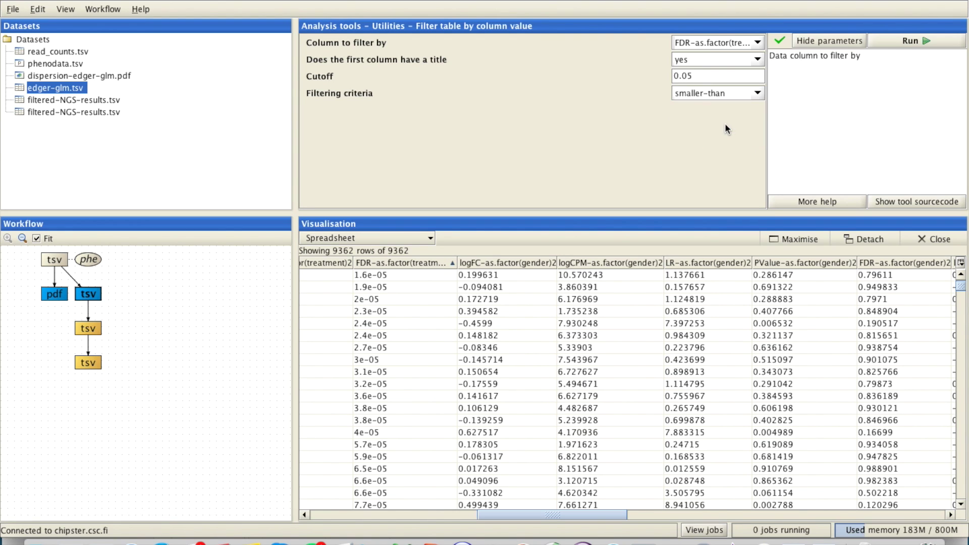
click(709, 56)
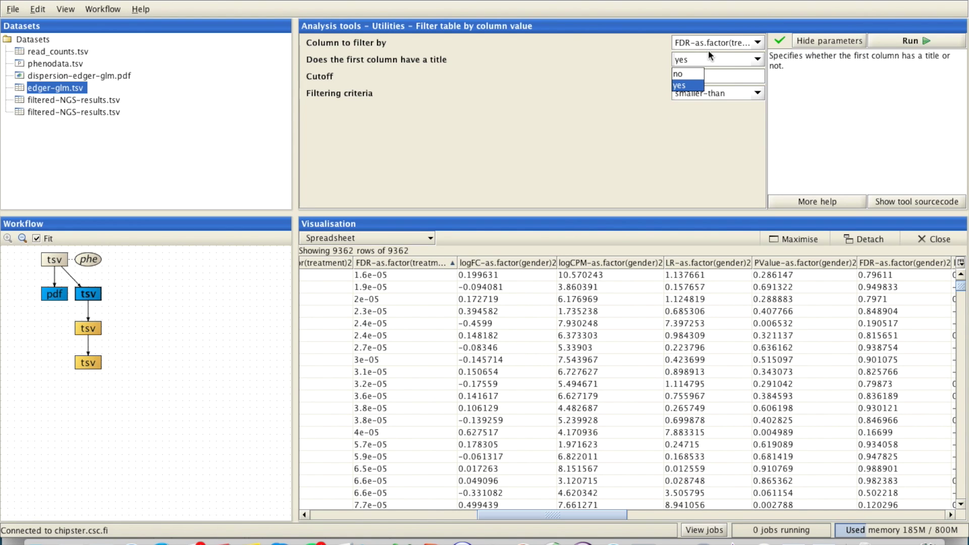
click(681, 74)
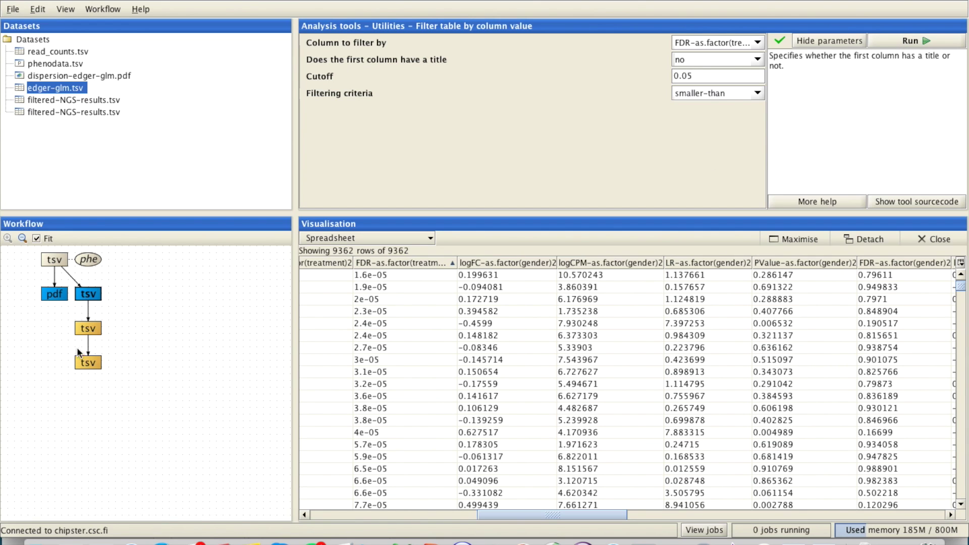
click(96, 330)
View the first filtered-NGS-results.tsv (377 genes) as a spreadsheet, scrolled to treatment columns.
click(732, 284)
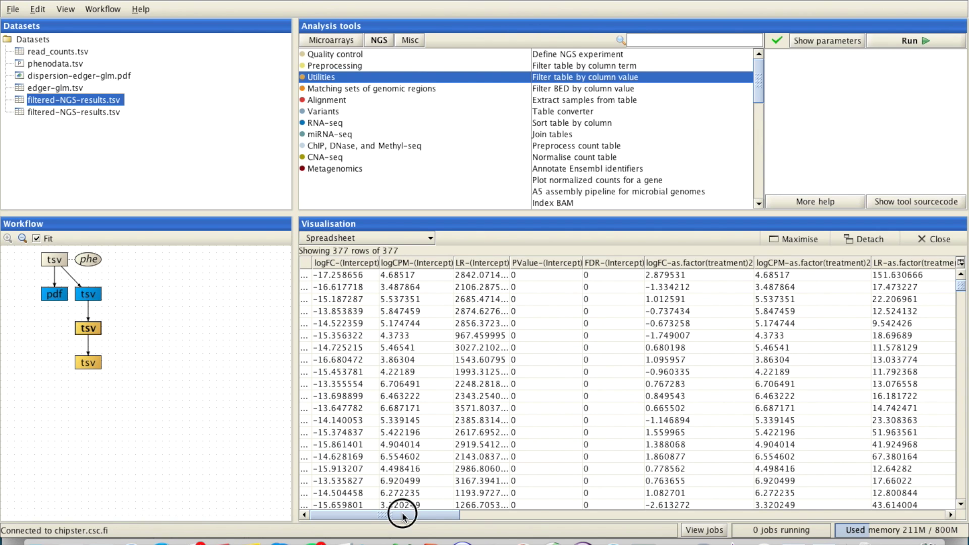
drag(403, 516, 485, 515)
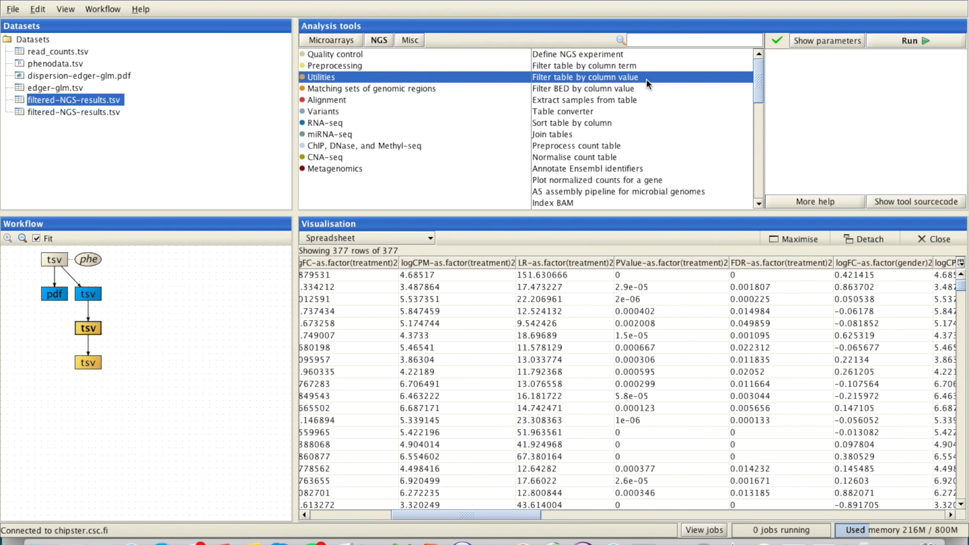
Filter on logFC-as.factor(treatment)2 with no column title, cutoff 1, criteria outside; select the 210-row result.
click(821, 43)
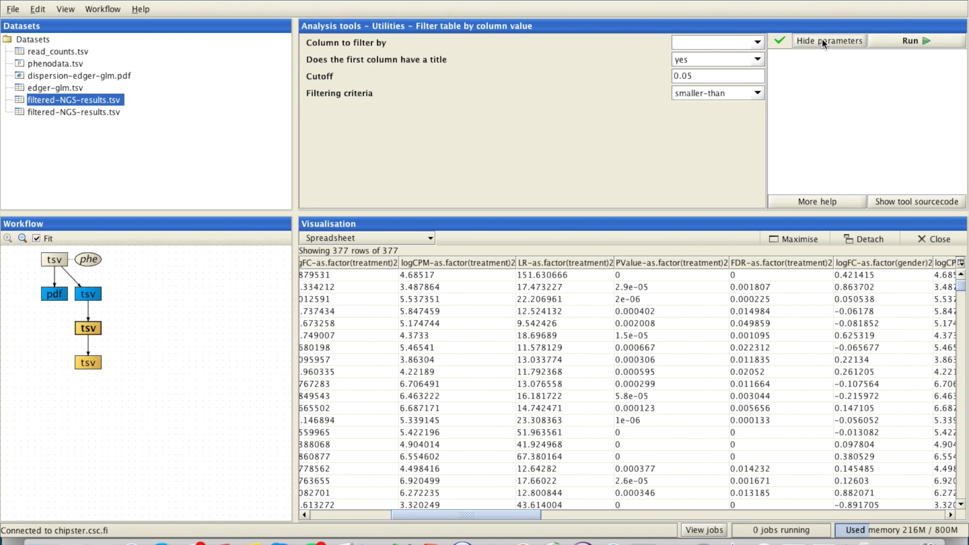
click(708, 45)
scroll(719, 121, down, 1)
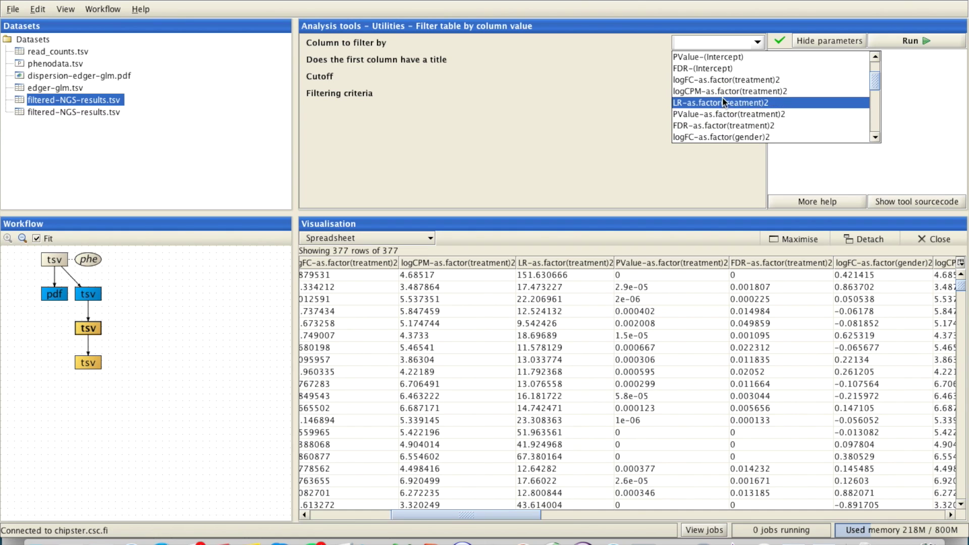
click(773, 78)
click(722, 58)
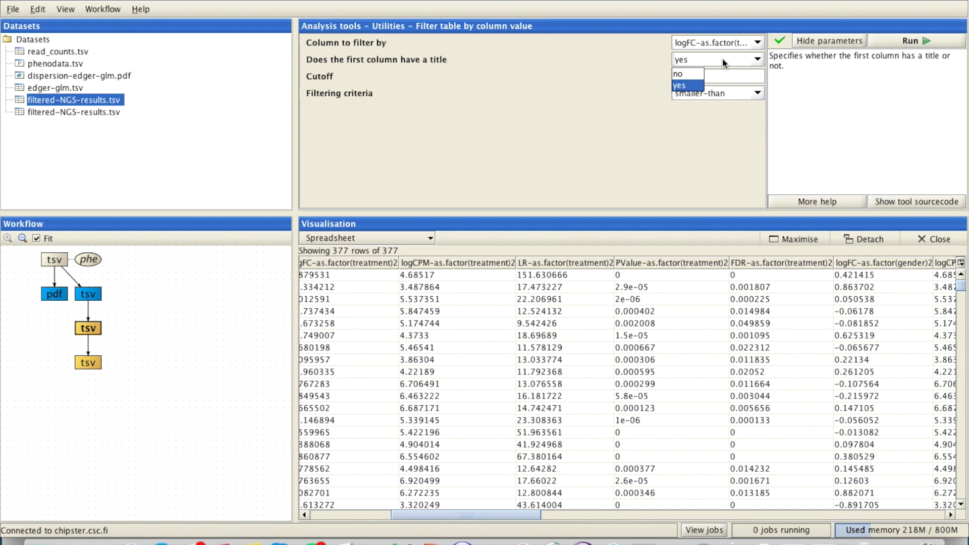
click(690, 77)
click(709, 76)
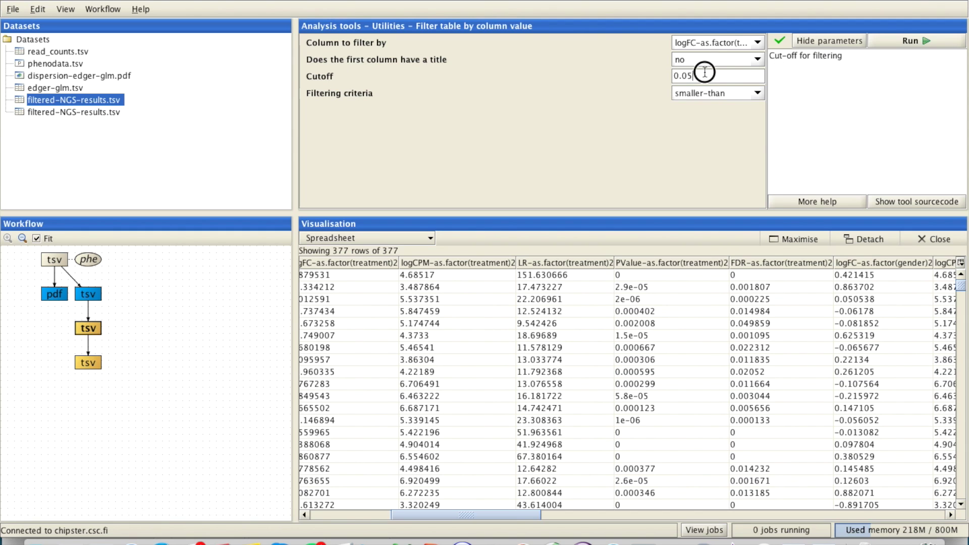
drag(703, 75, 666, 71)
text(1)
click(704, 94)
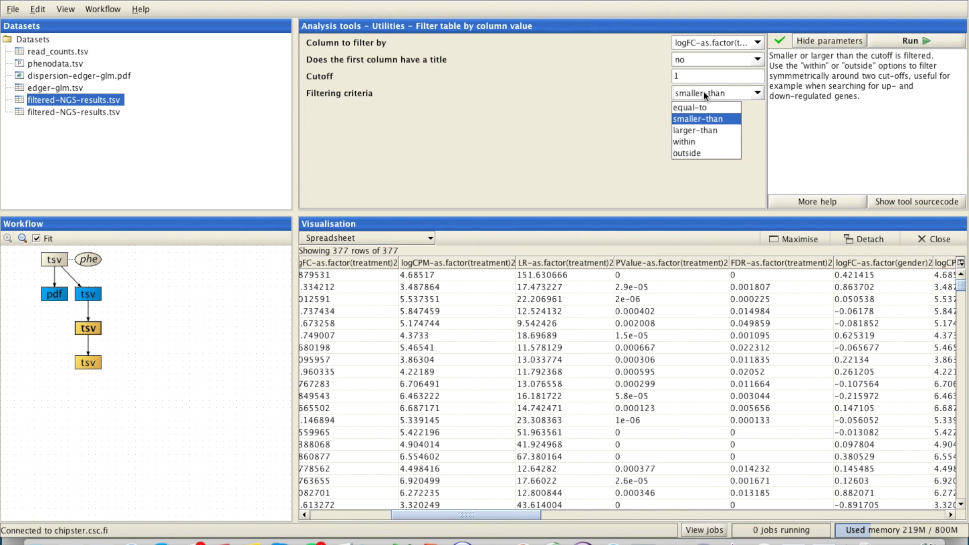
click(702, 154)
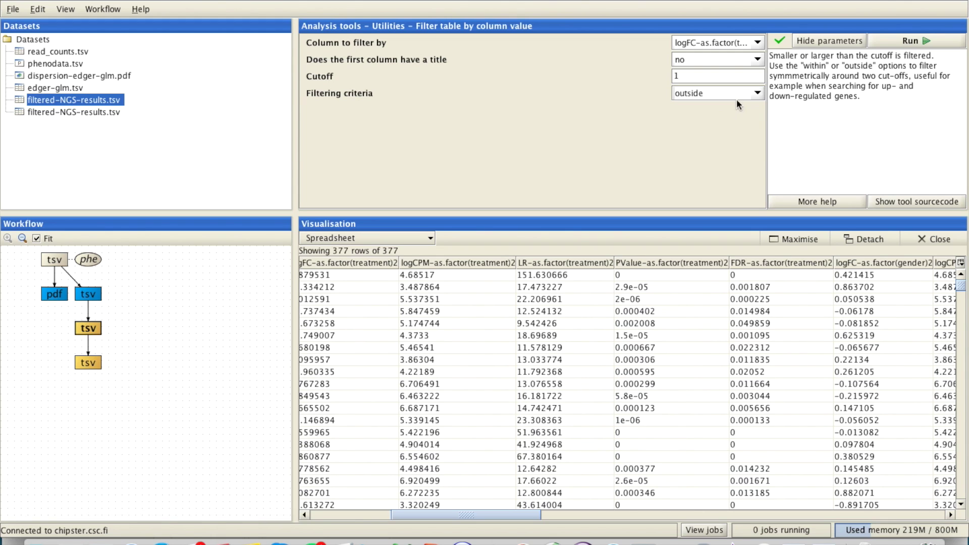
click(93, 365)
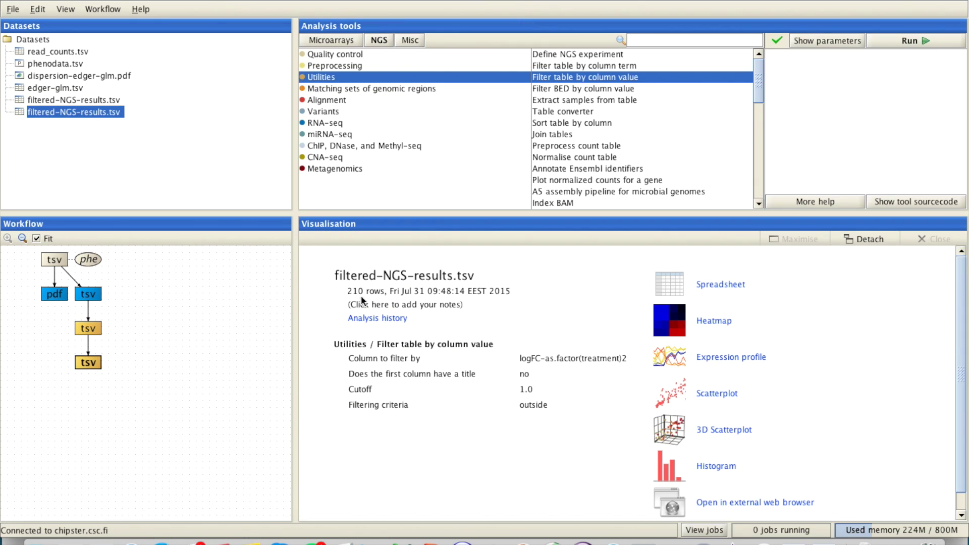